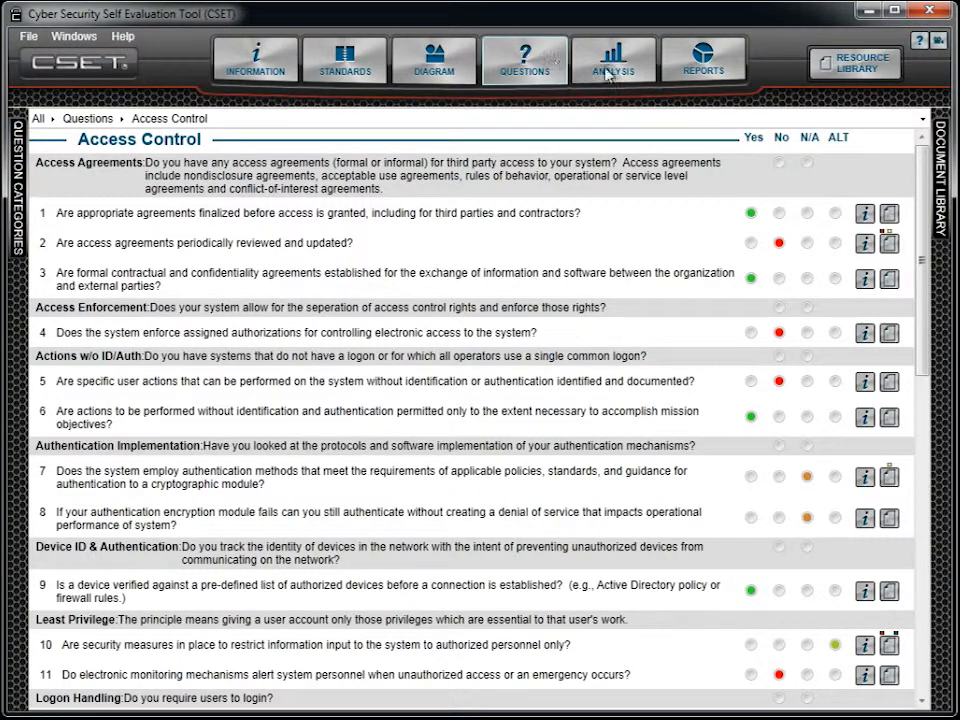
# - Open the analysis dashboard and hide and restore the Yes, Alternate and Unanswered answers in the Components Summary Results chart
pyautogui.click(640, 67)
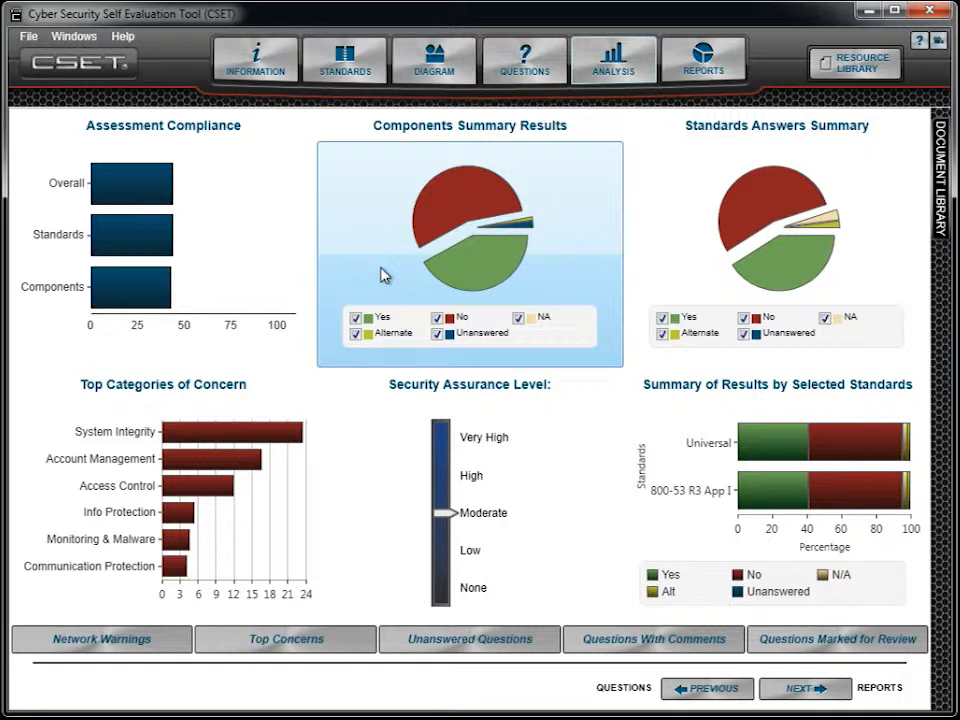
pyautogui.click(355, 319)
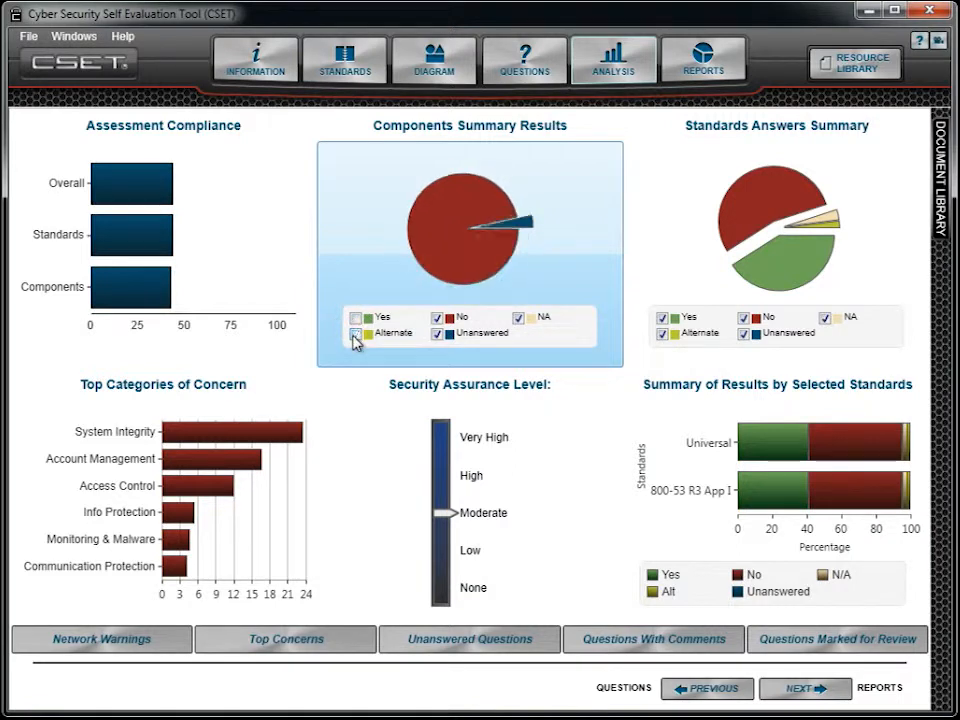
pyautogui.click(355, 319)
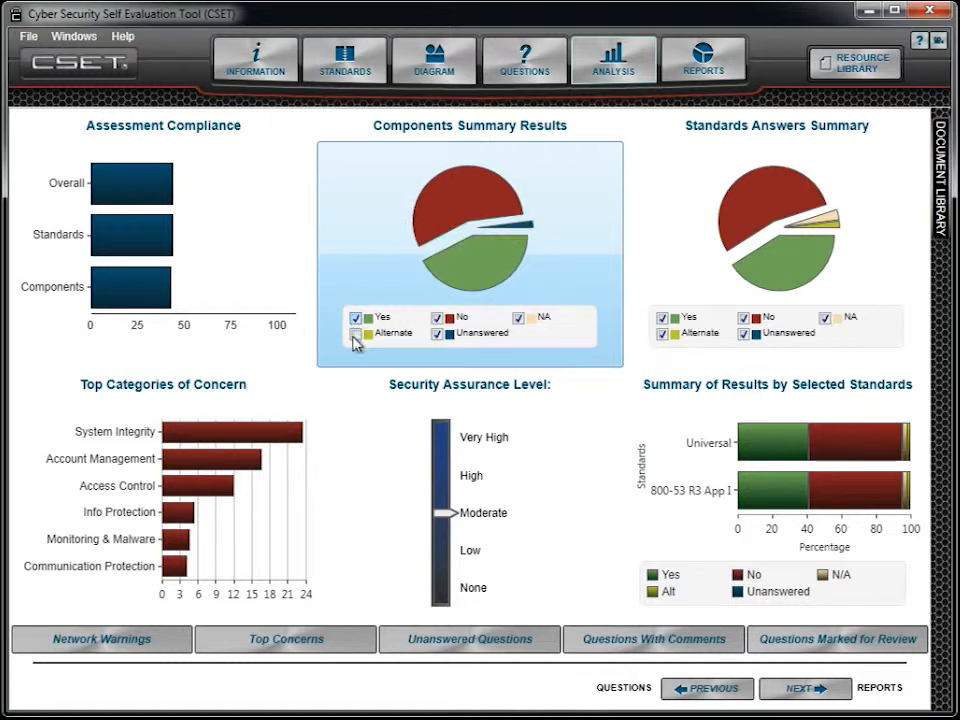
pyautogui.click(355, 334)
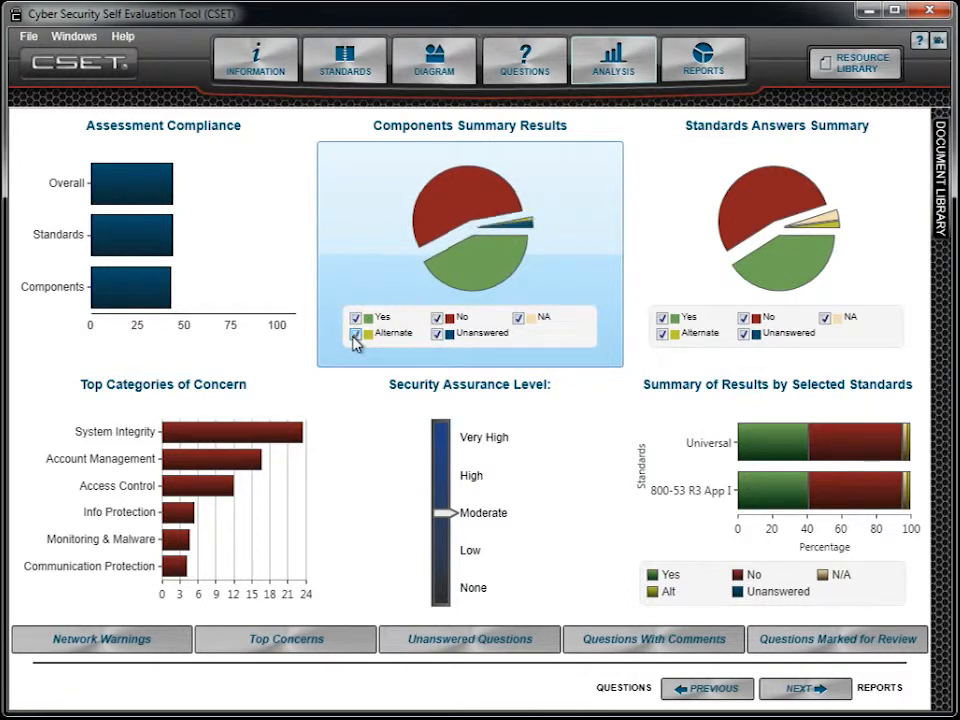
pyautogui.click(437, 335)
pyautogui.click(437, 335)
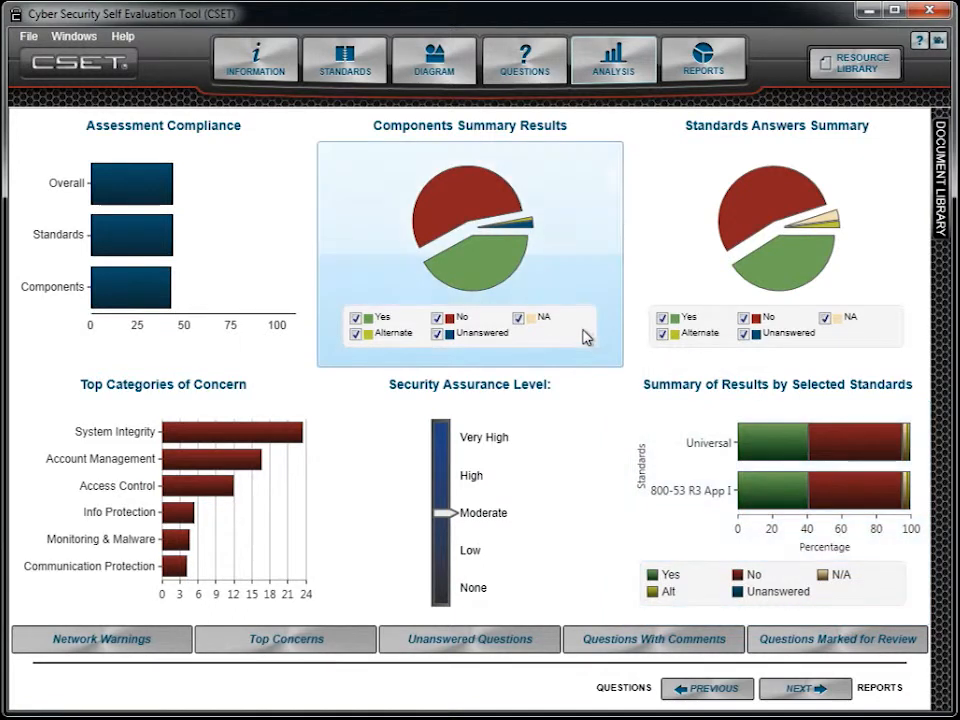
# - Examine the detailed Components Summary, and compare the standards by subject area through the Standards Answers Summary drill-down
pyautogui.click(558, 291)
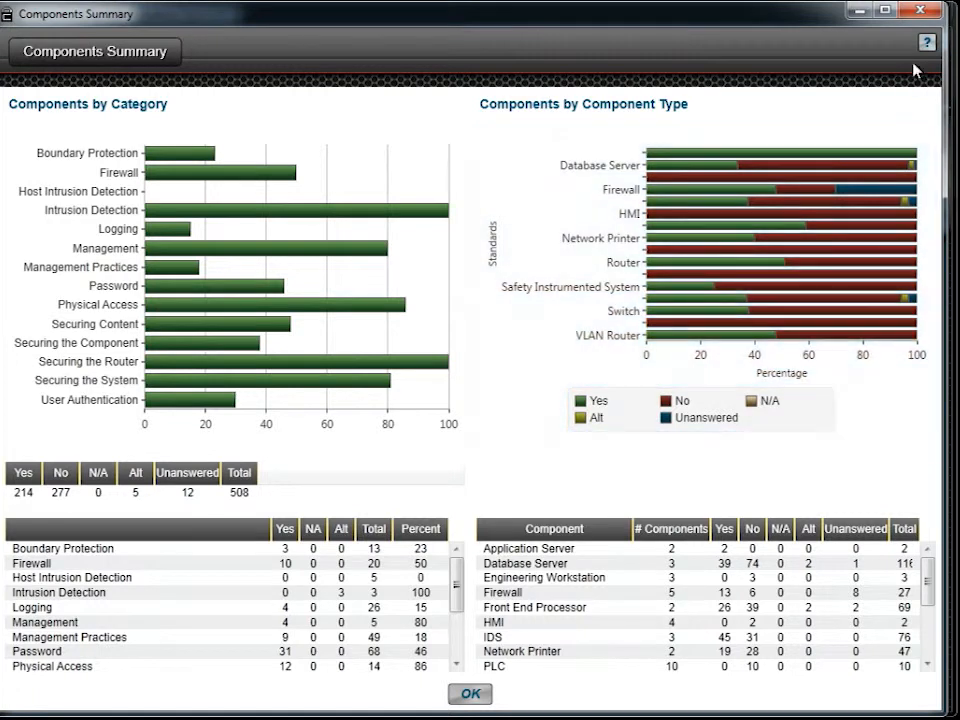
pyautogui.click(916, 11)
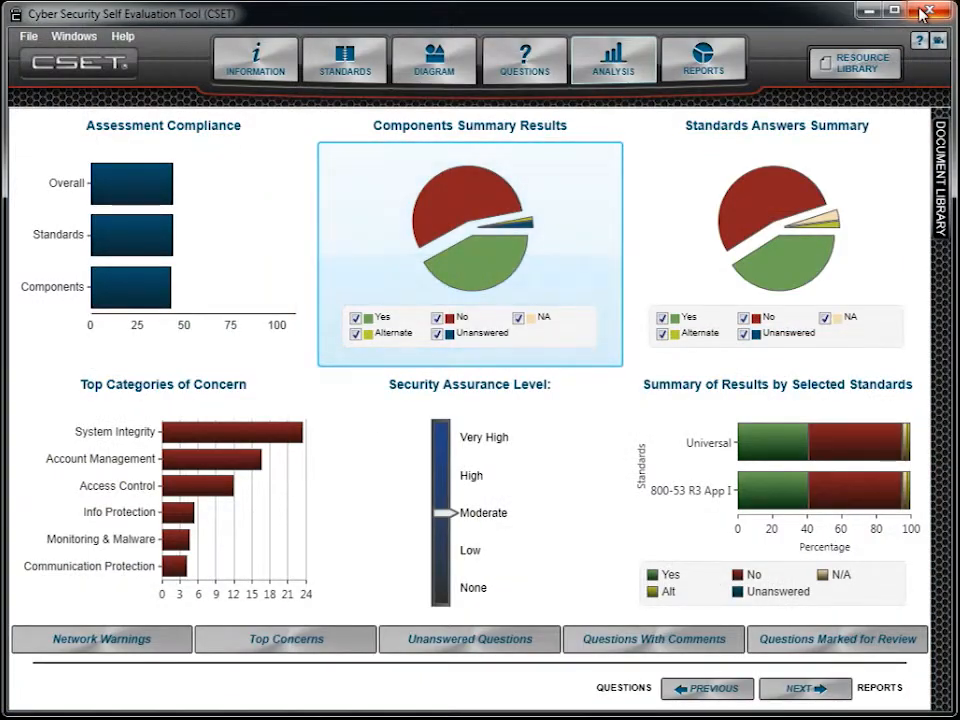
pyautogui.click(770, 204)
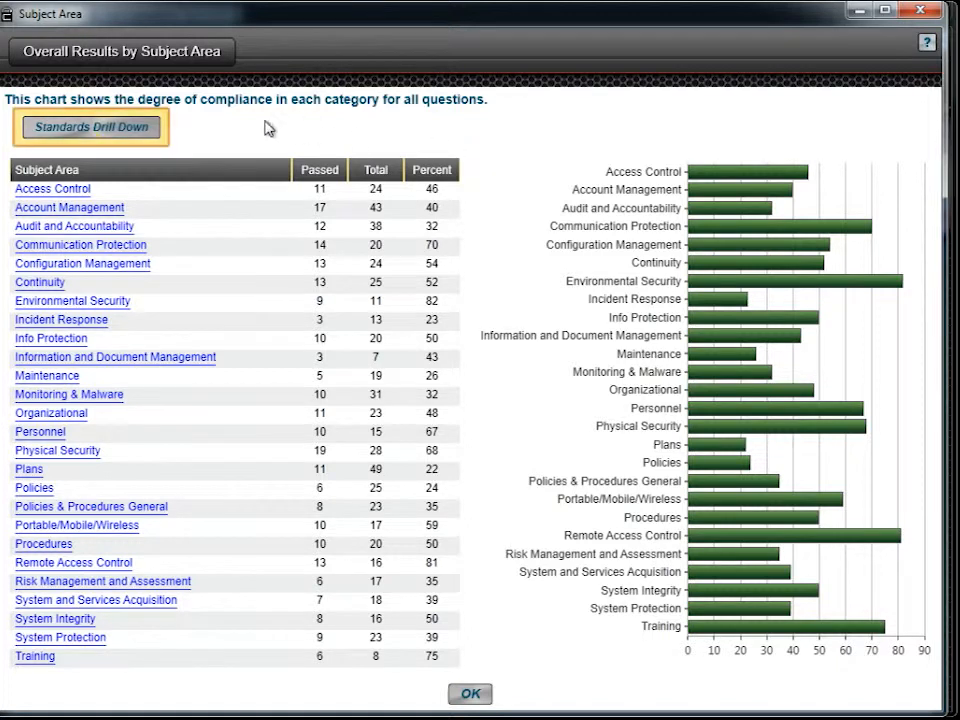
pyautogui.click(139, 136)
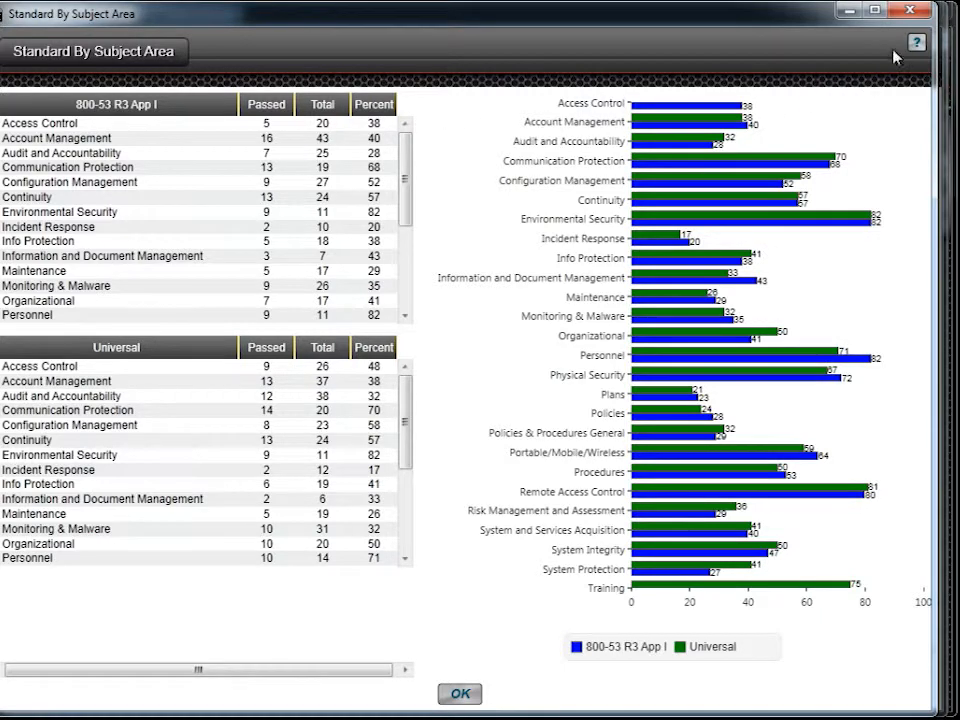
pyautogui.click(912, 11)
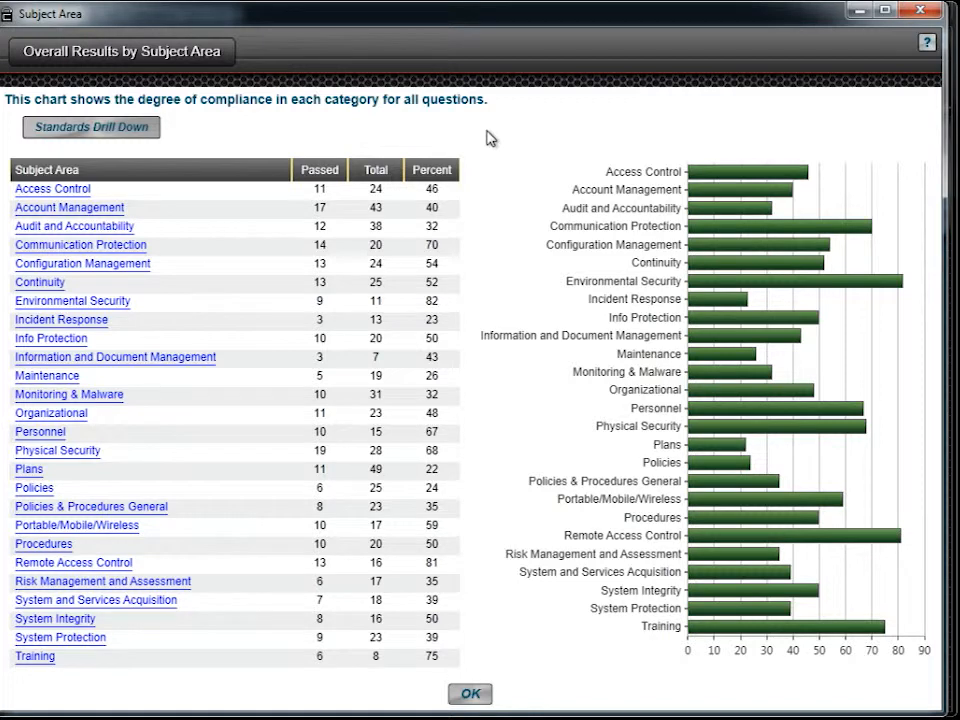
# - Examine the Account Management questions and the supporting information for question 14, and return to the analysis dashboard
pyautogui.click(110, 210)
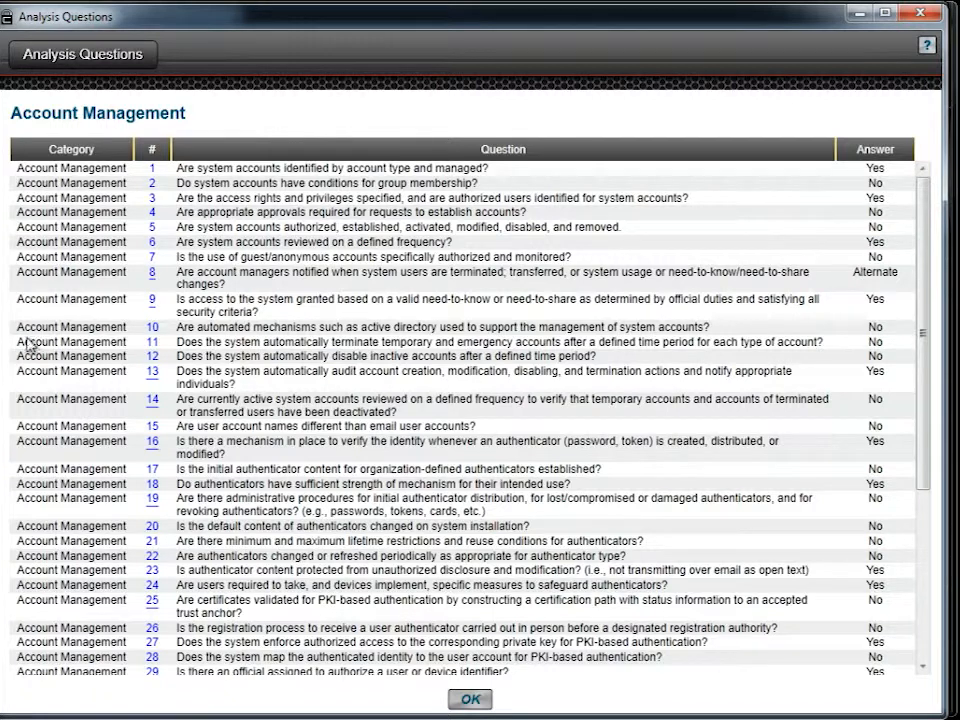
pyautogui.click(151, 402)
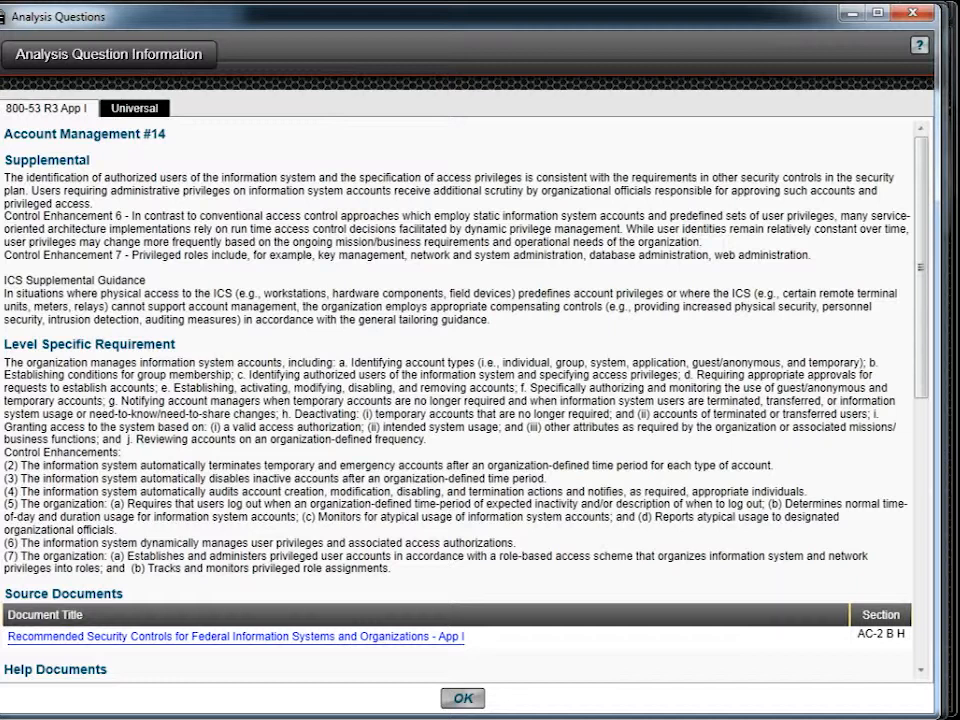
pyautogui.click(910, 13)
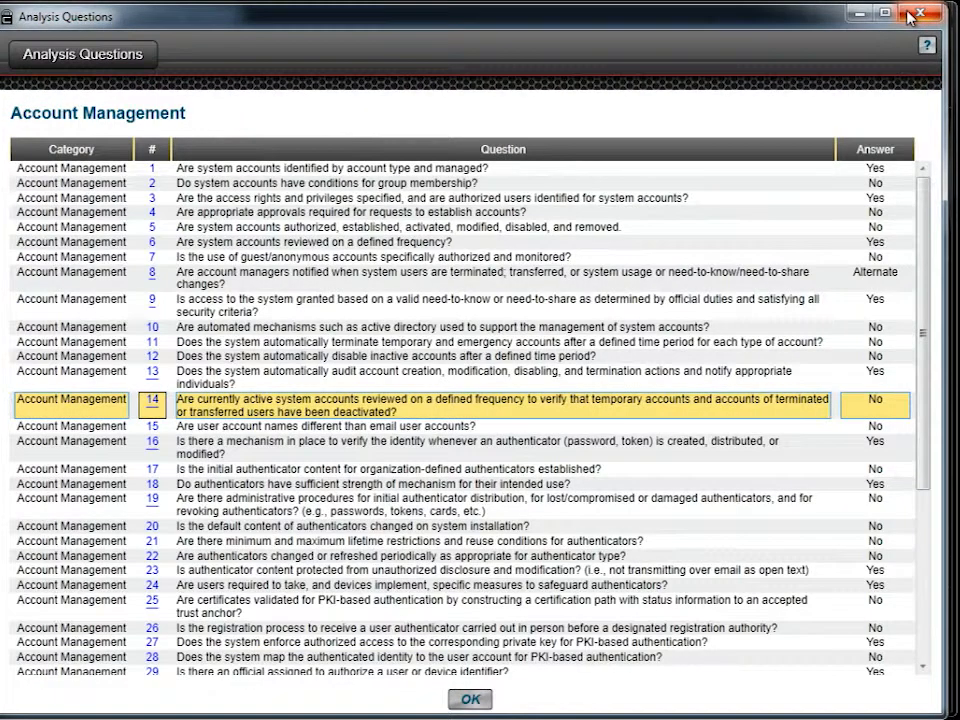
pyautogui.click(910, 16)
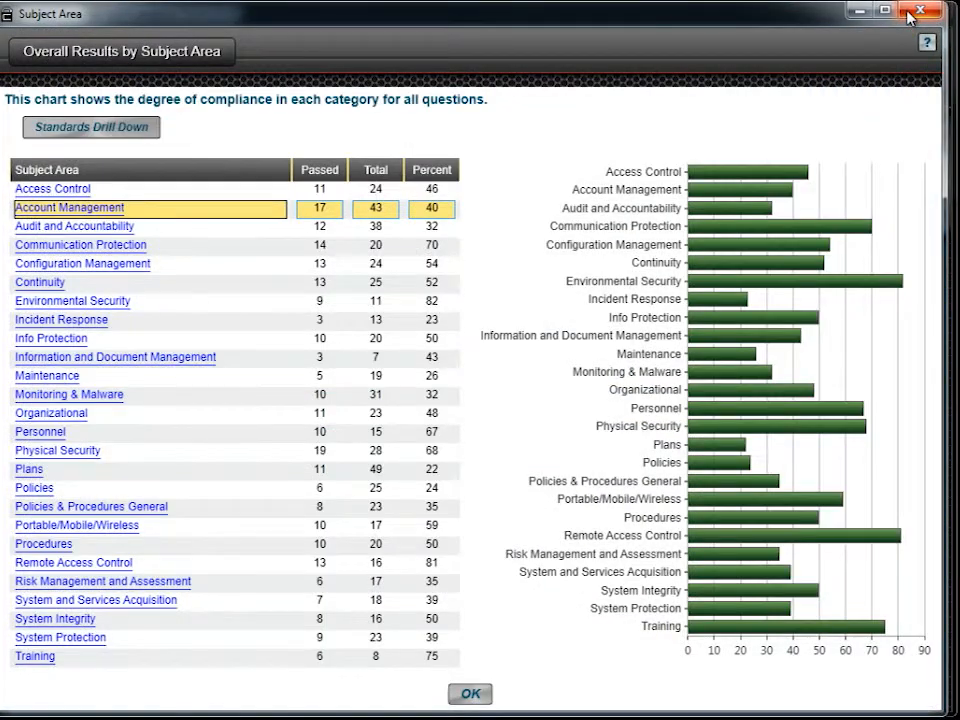
pyautogui.click(906, 14)
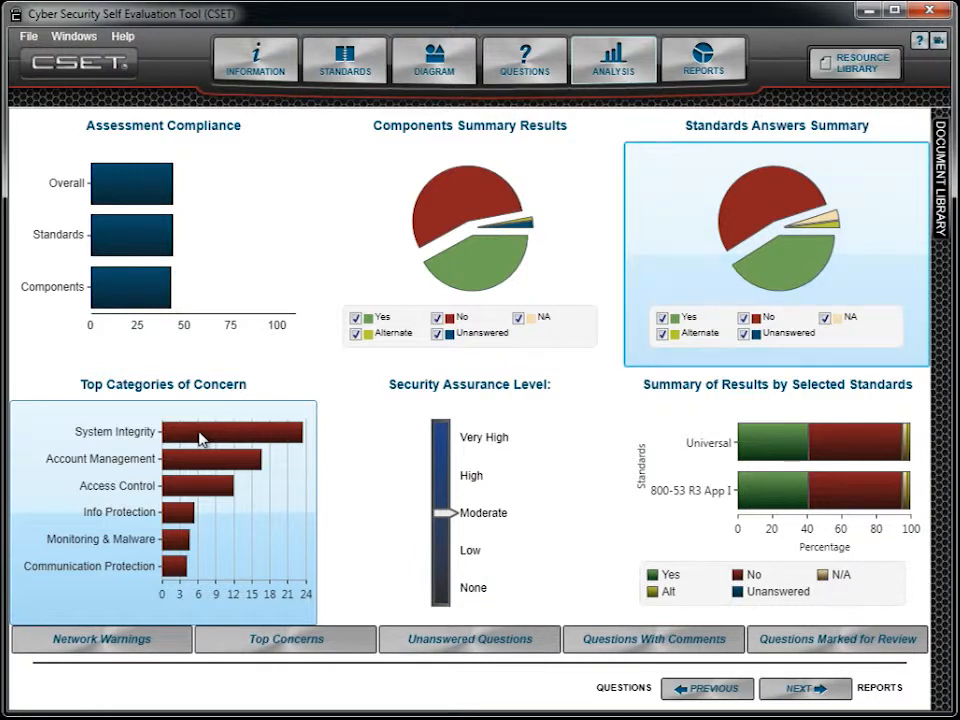
# - Examine the detailed Top Subject Areas of Concern and the Summary of Results by Selected Standards
pyautogui.click(200, 438)
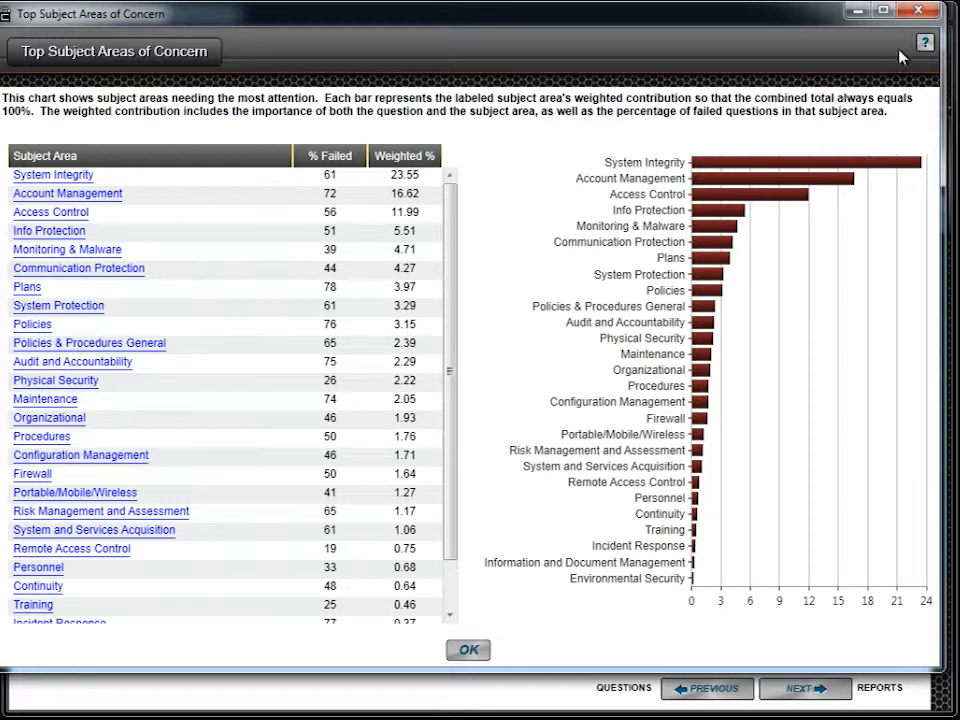
pyautogui.click(917, 14)
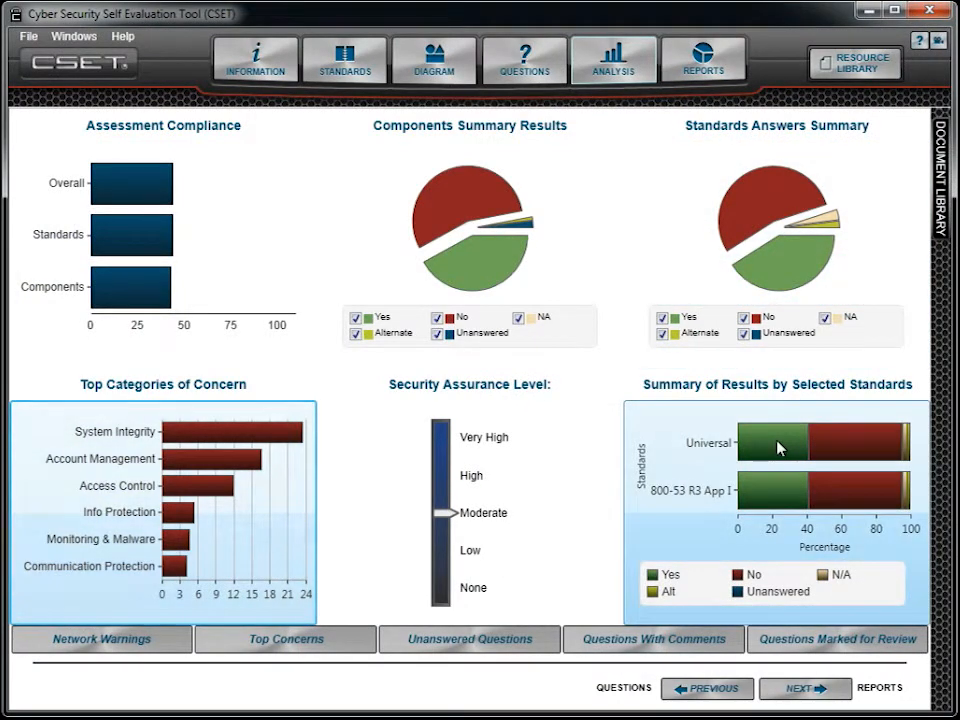
pyautogui.click(782, 443)
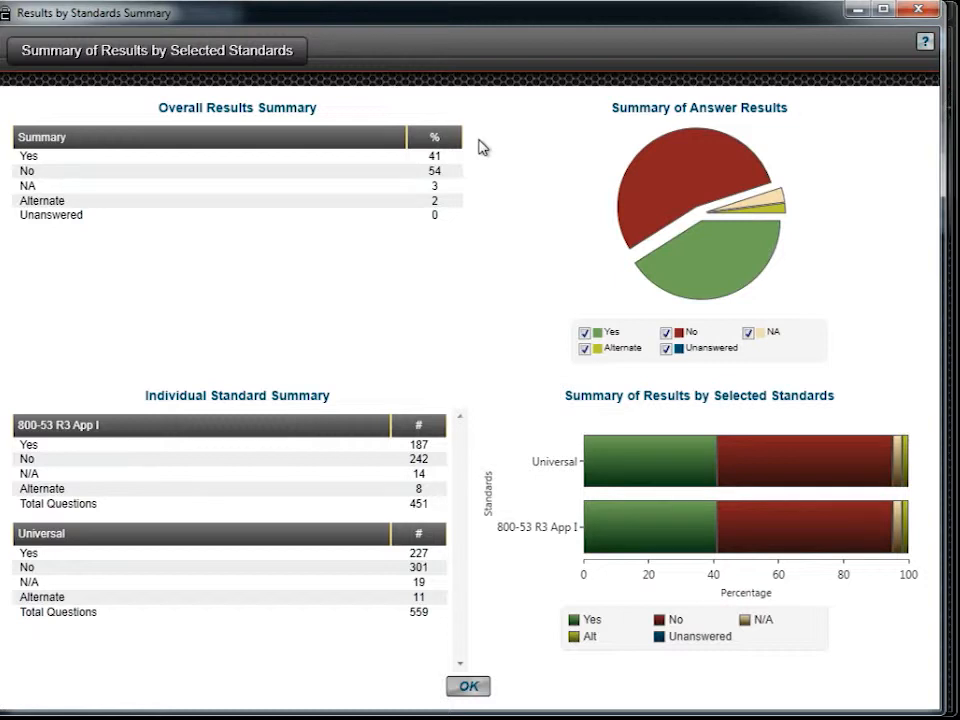
pyautogui.click(918, 10)
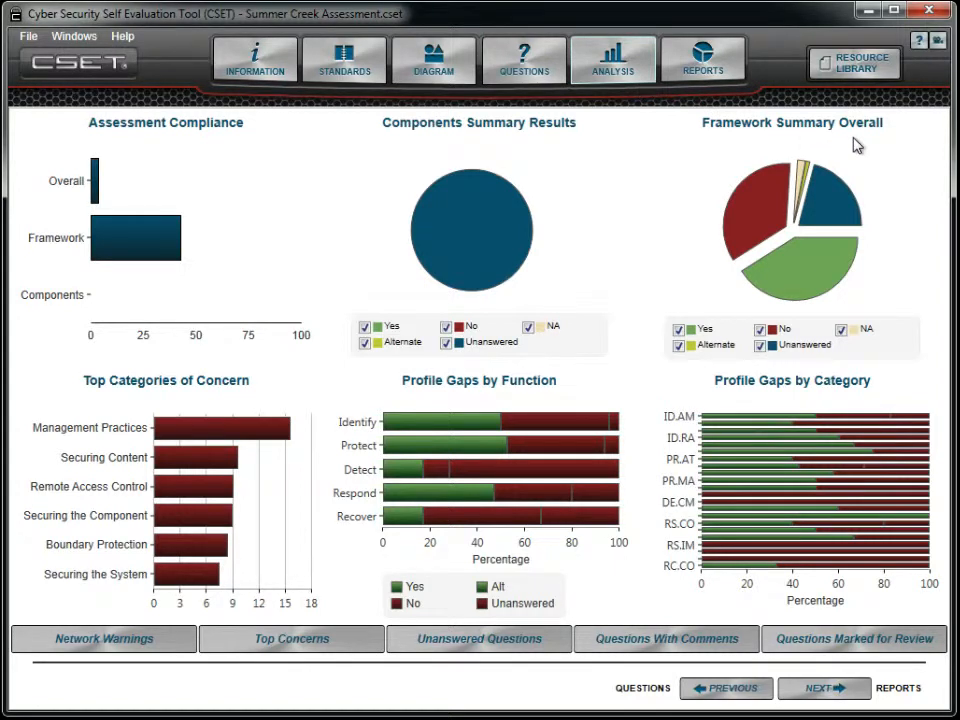
# - Inspect the Framework Summary Overall chart's slices, temporarily hiding the No answers and showing them again
pyautogui.moveTo(828, 211)
pyautogui.moveTo(827, 255)
pyautogui.click(760, 329)
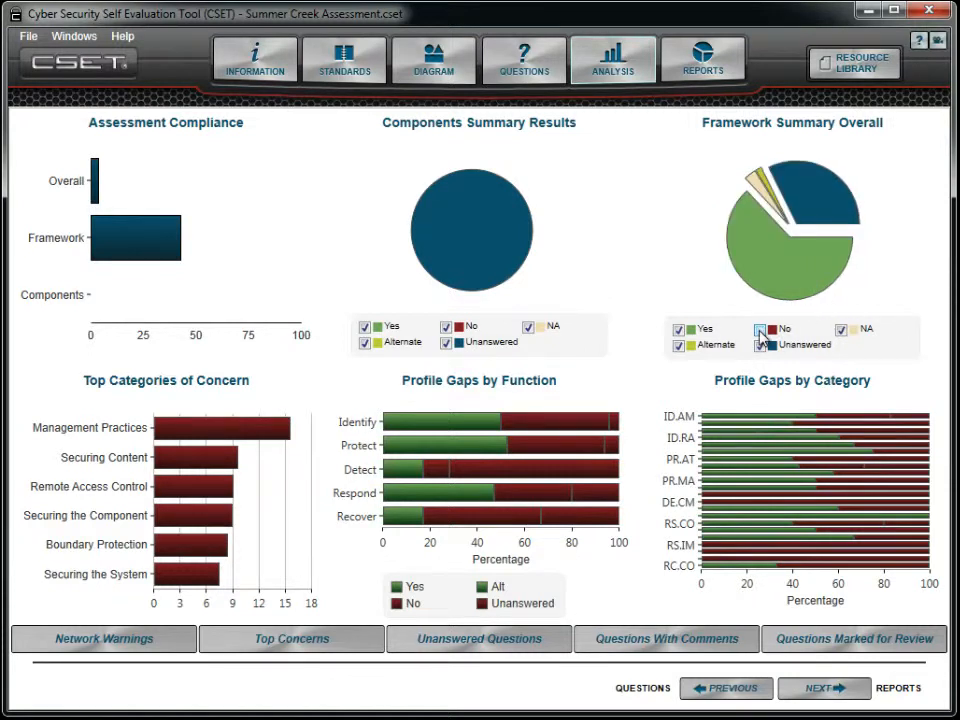
pyautogui.moveTo(766, 267)
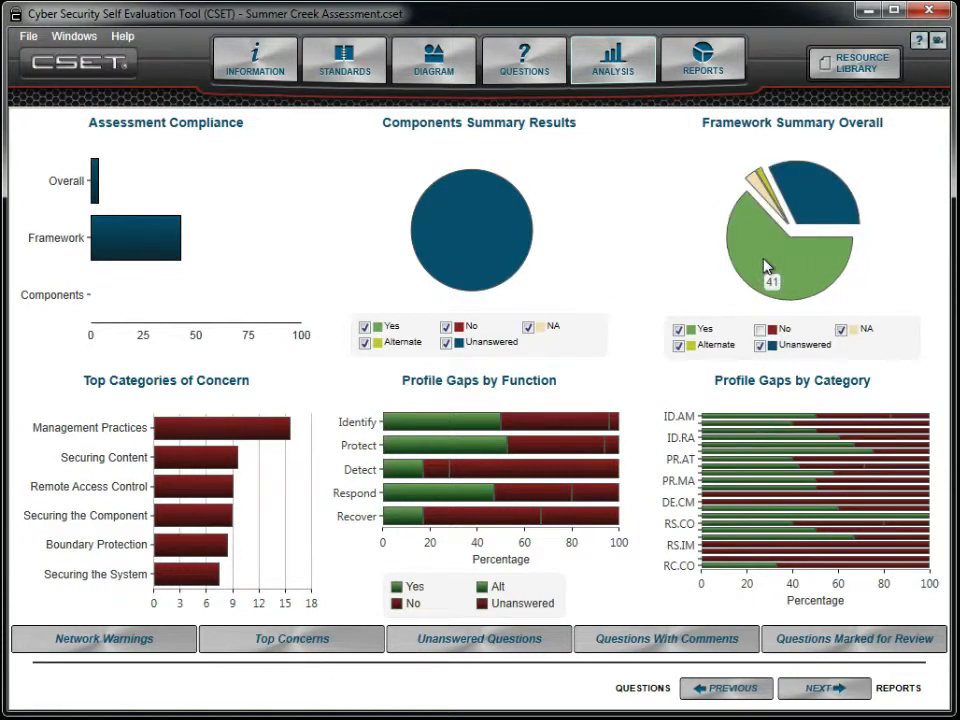
pyautogui.click(759, 331)
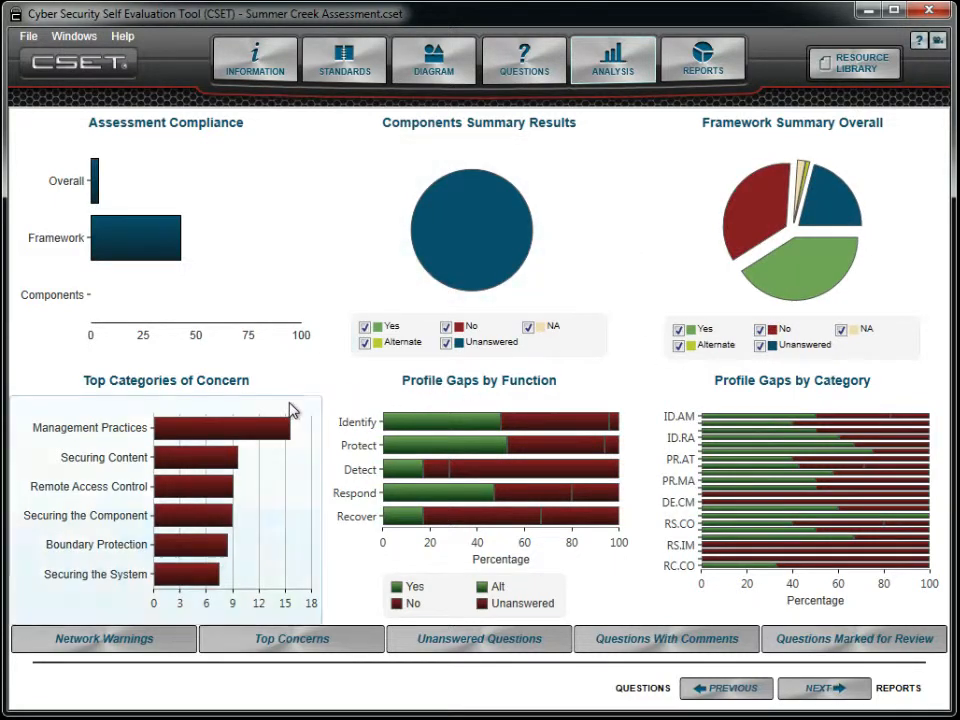
# - Examine the framework assessment's Top Categories of Concern ranking and close its details
pyautogui.moveTo(228, 431)
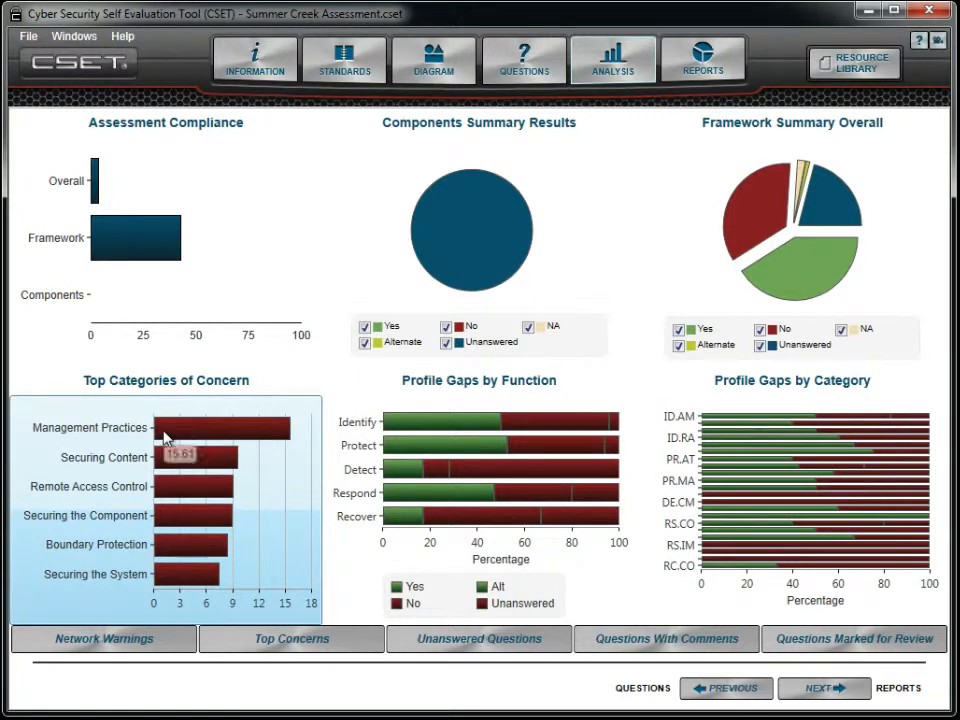
pyautogui.click(166, 440)
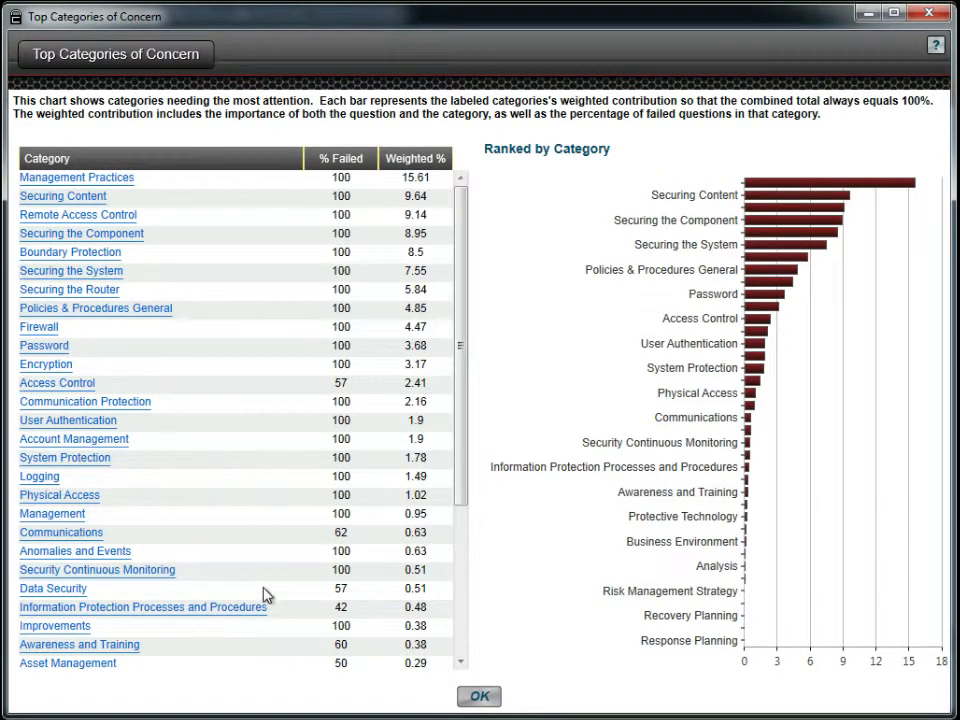
pyautogui.click(481, 696)
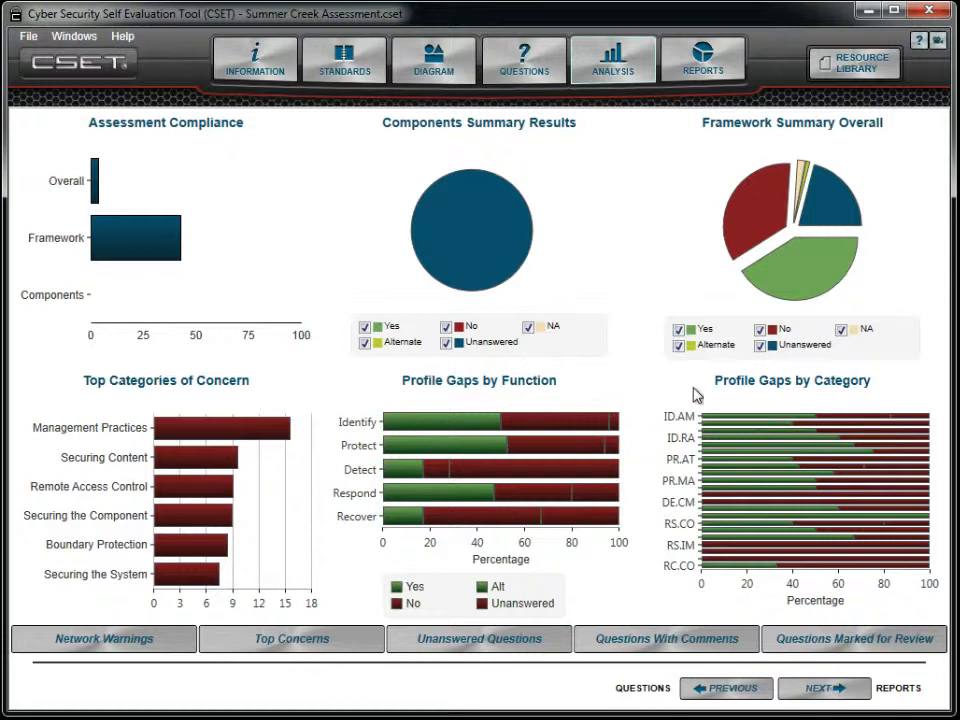
# - Examine the detailed Profile Gaps by Category analysis and close it
pyautogui.click(810, 435)
pyautogui.moveTo(810, 435)
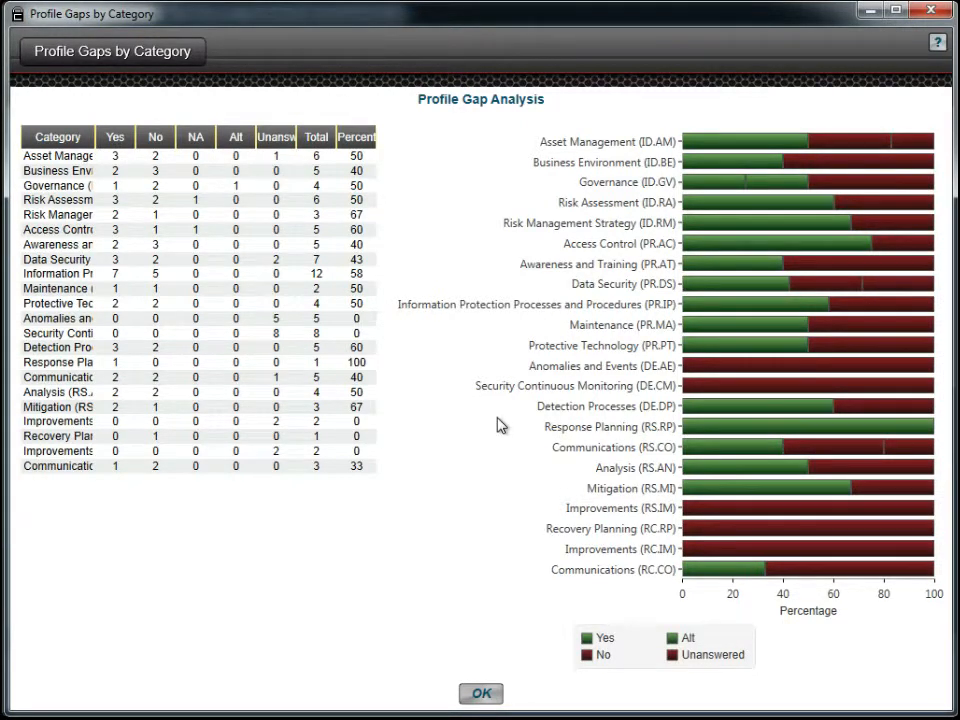
pyautogui.click(487, 691)
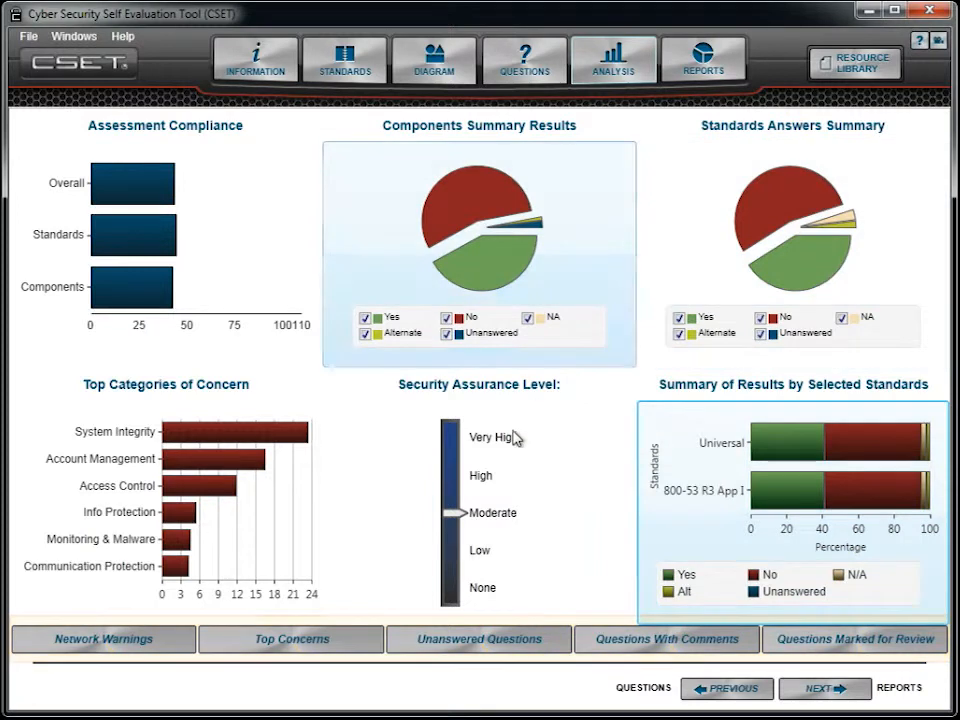
# - Review the network warnings from the diagram analysis and the top questions of concern ranked by importance
pyautogui.click(180, 641)
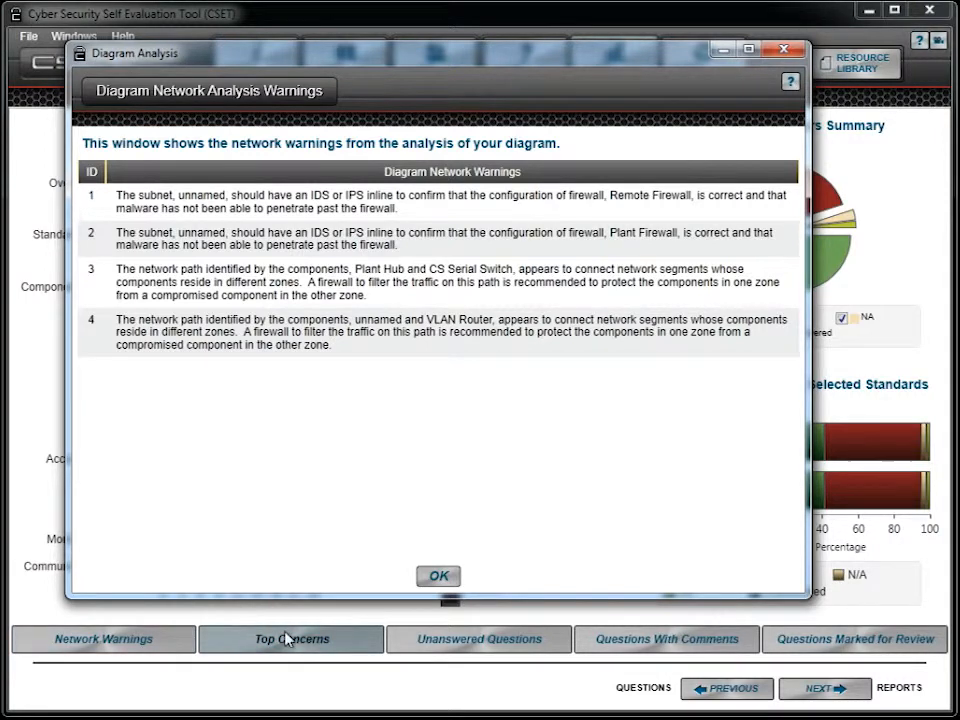
pyautogui.click(432, 578)
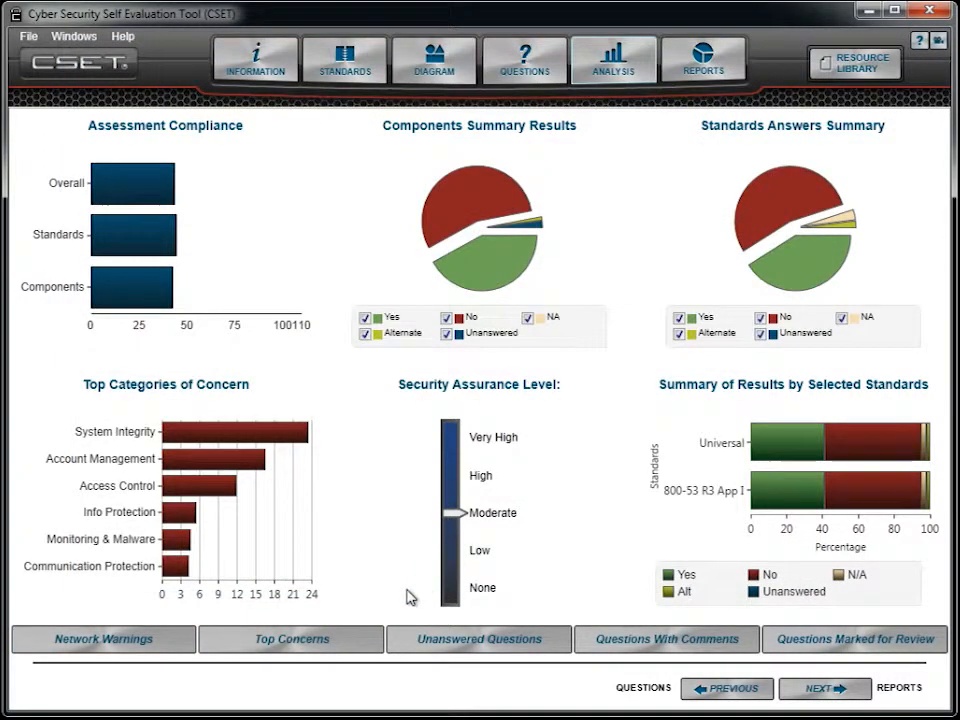
pyautogui.click(357, 642)
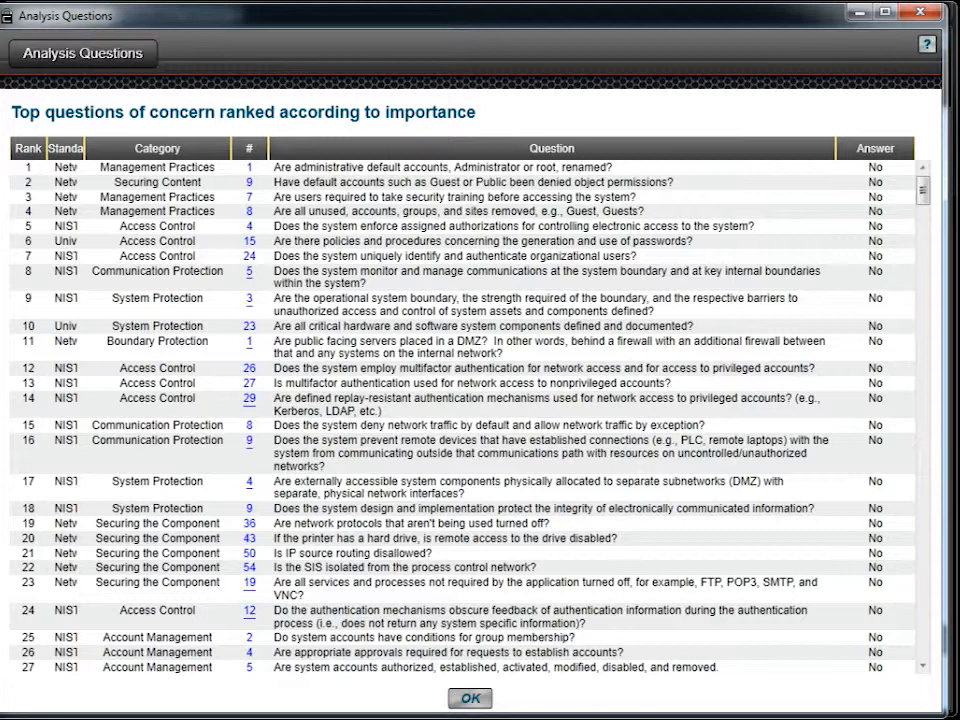
pyautogui.click(468, 698)
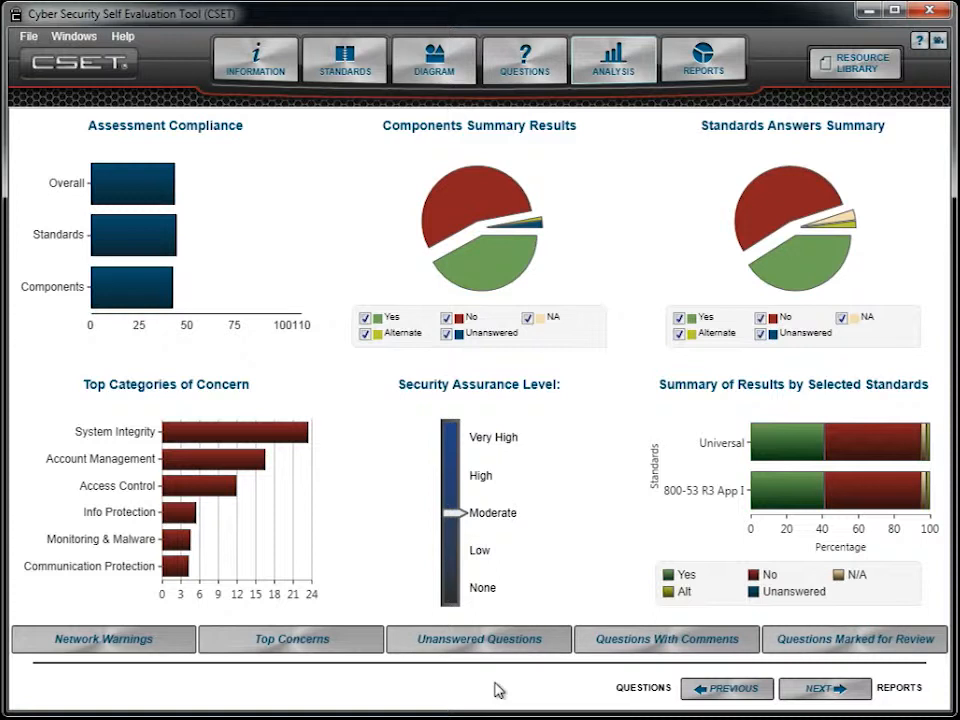
# - Review the questions marked for review in the Cybersecurity Framework and return to the analysis dashboard
pyautogui.click(879, 642)
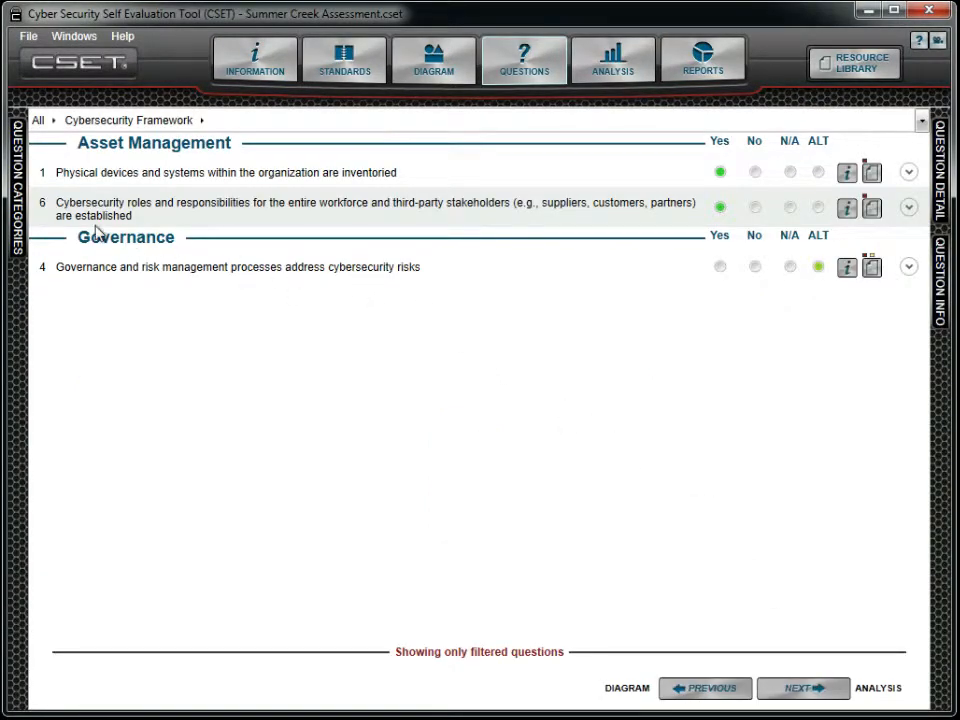
pyautogui.click(22, 222)
pyautogui.click(631, 72)
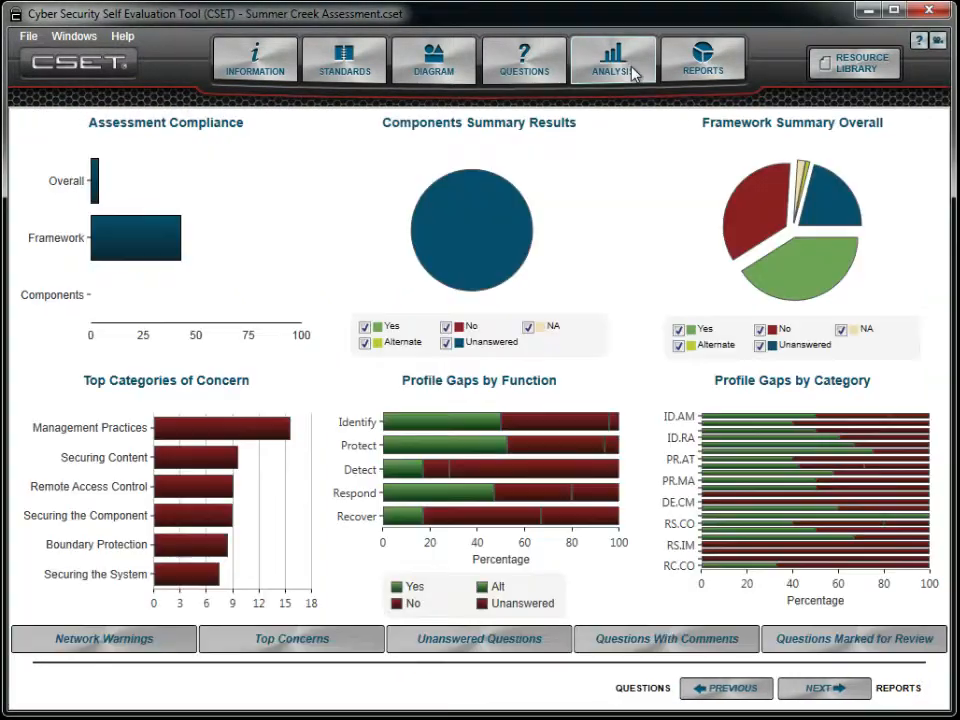